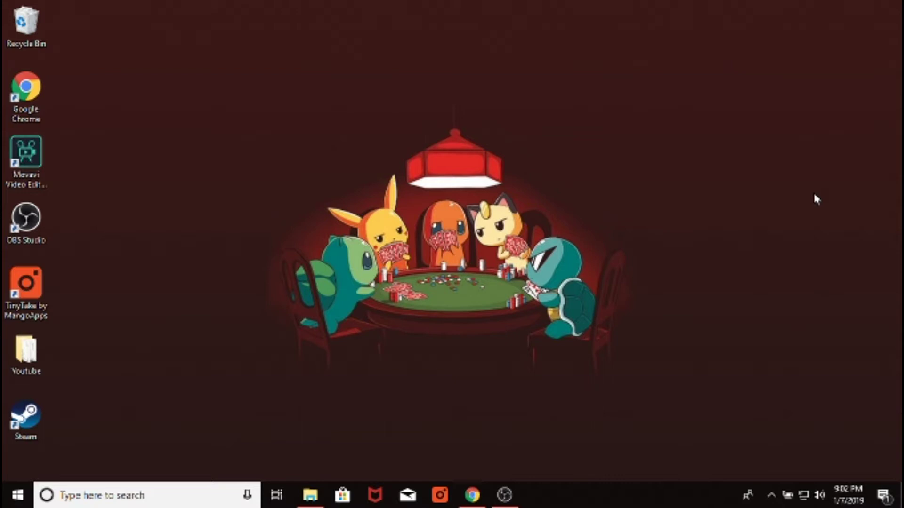
Switch to Chrome and examine the Visual Boy Advance page on Emulator Zone, including its download links.
left_click(472, 494)
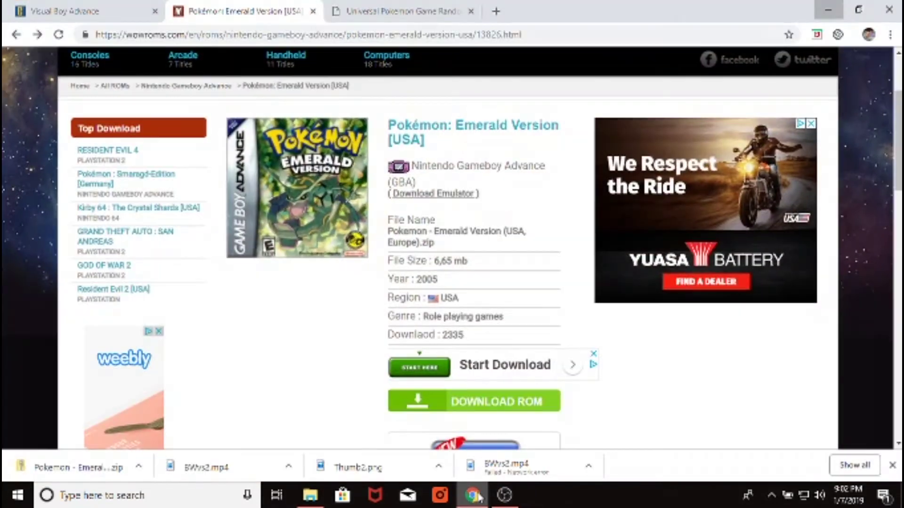
left_click(56, 7)
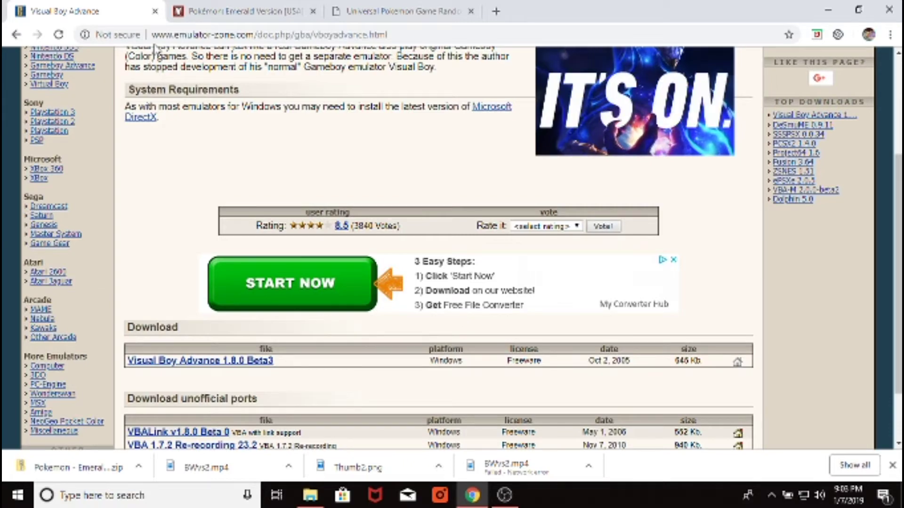
scroll(487, 182, "down", 2)
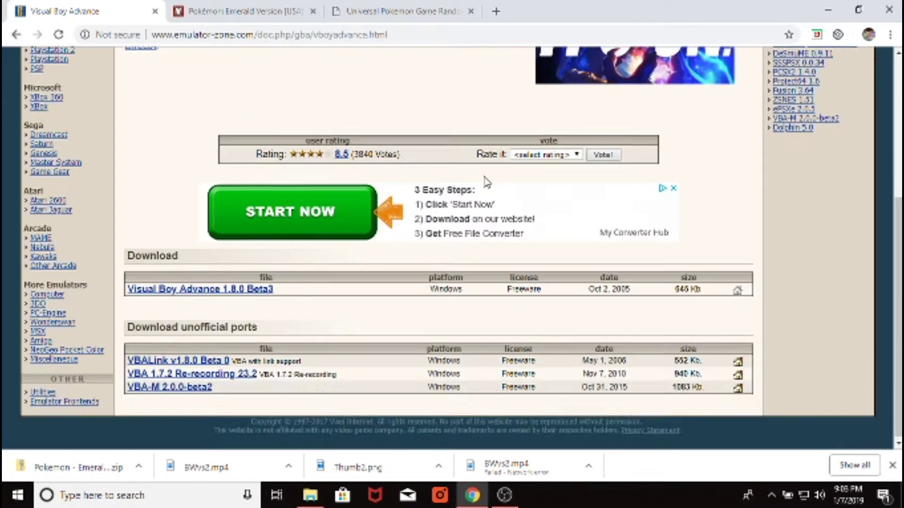
scroll(487, 182, "up", 5)
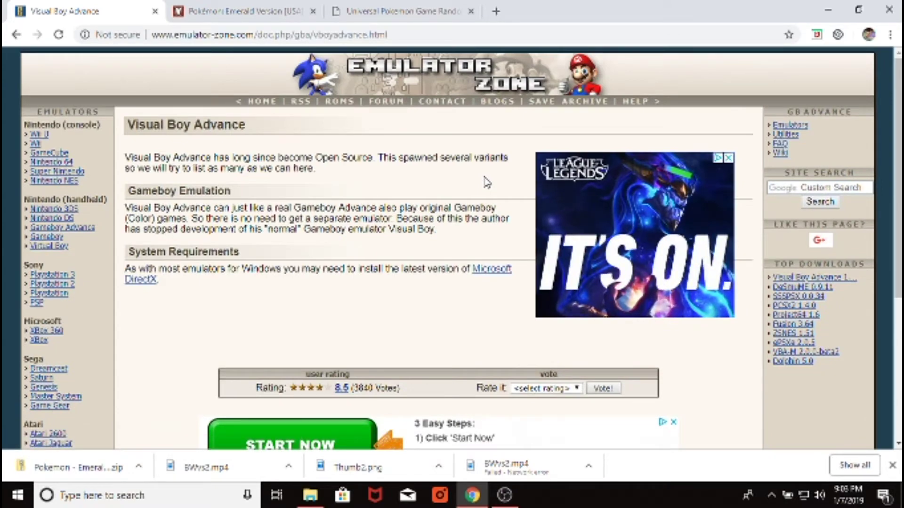
scroll(487, 183, "down", 3)
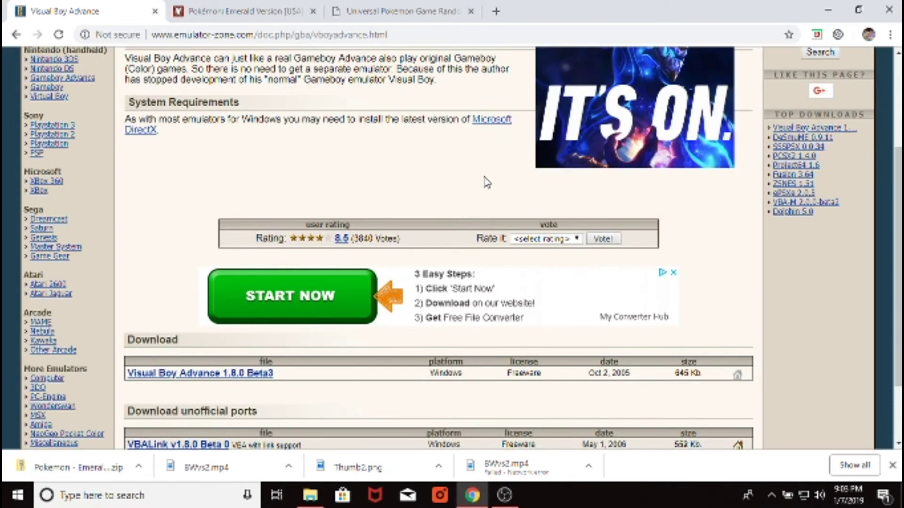
scroll(487, 182, "down", 2)
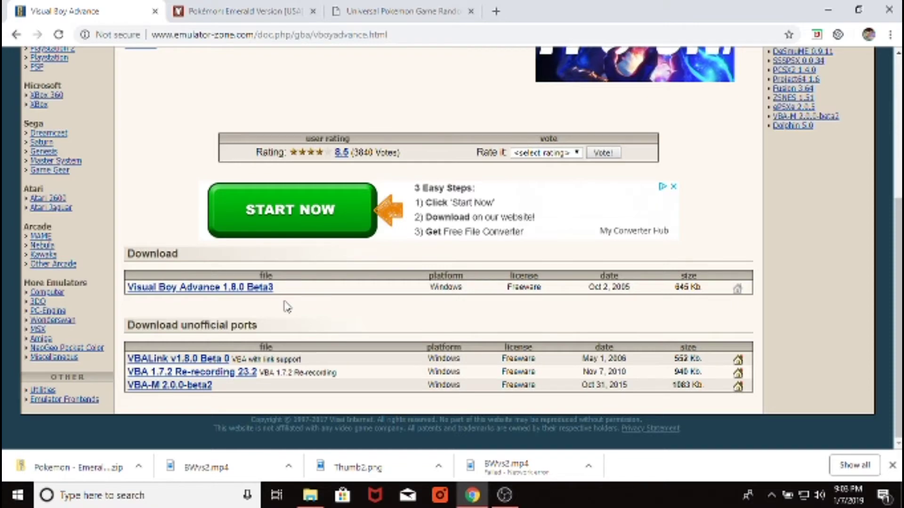
scroll(287, 307, "up", 3)
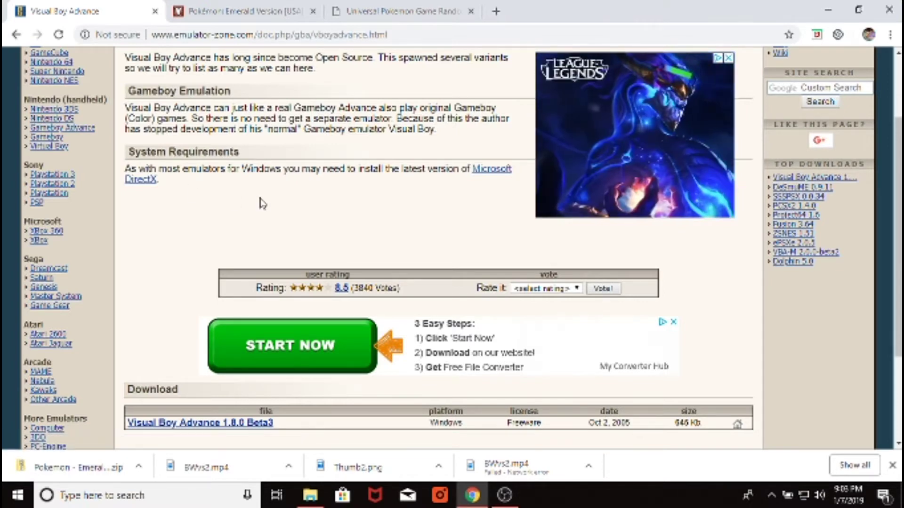
Open the DeSmuME page from the site's Nintendo DS emulators and examine its download options.
left_click(35, 118)
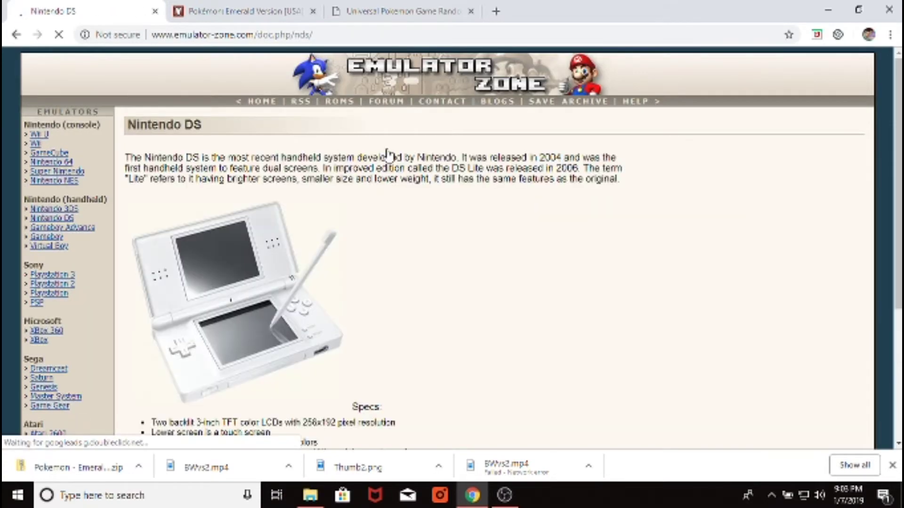
scroll(391, 154, "down", 6)
scroll(391, 154, "down", 5)
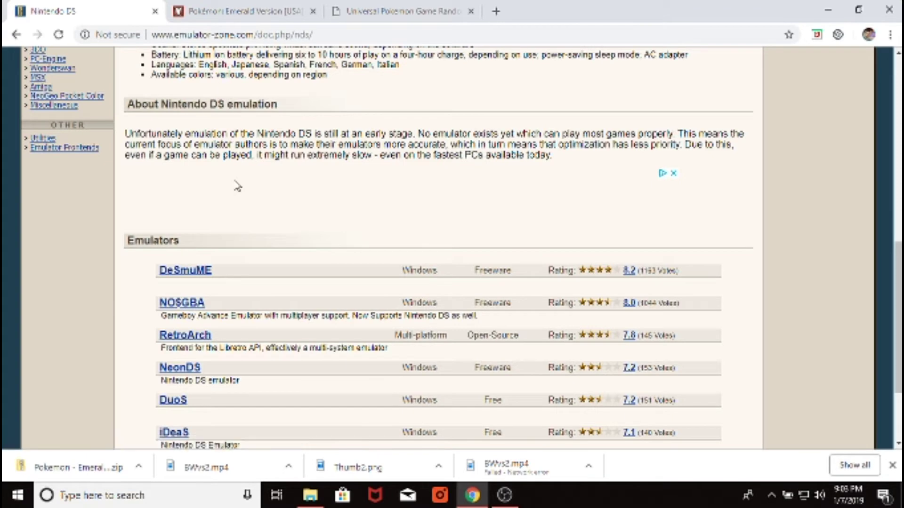
left_click(203, 272)
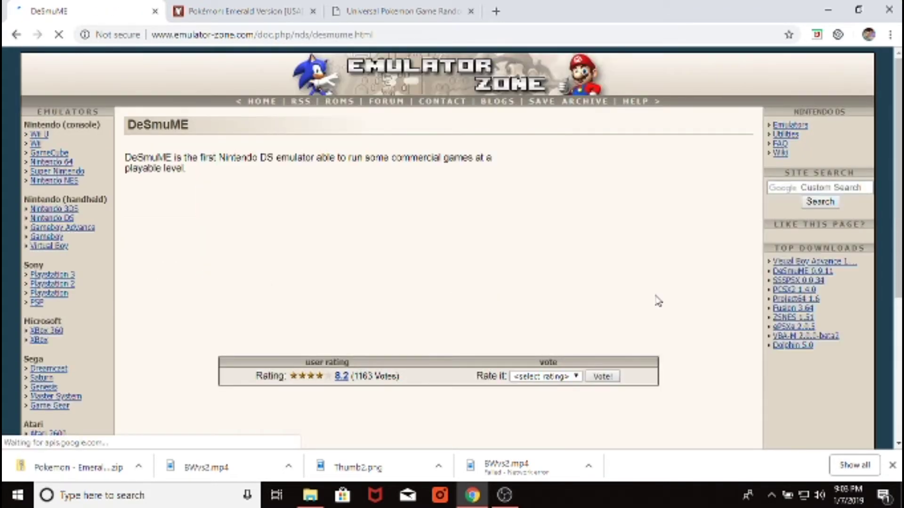
scroll(658, 302, "down", 5)
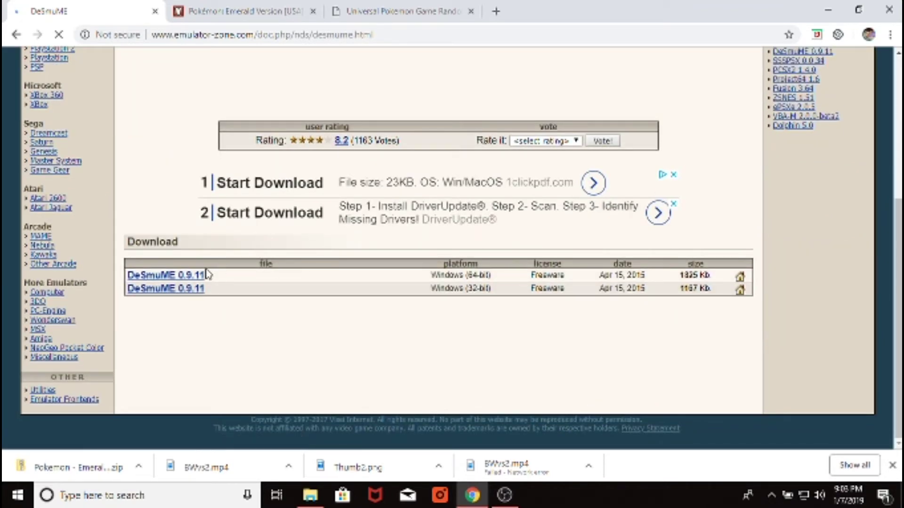
Look at the Pokémon Emerald ROM page and the Universal Pokemon Game Randomizer downloads page, and minimize the browser.
left_click(228, 11)
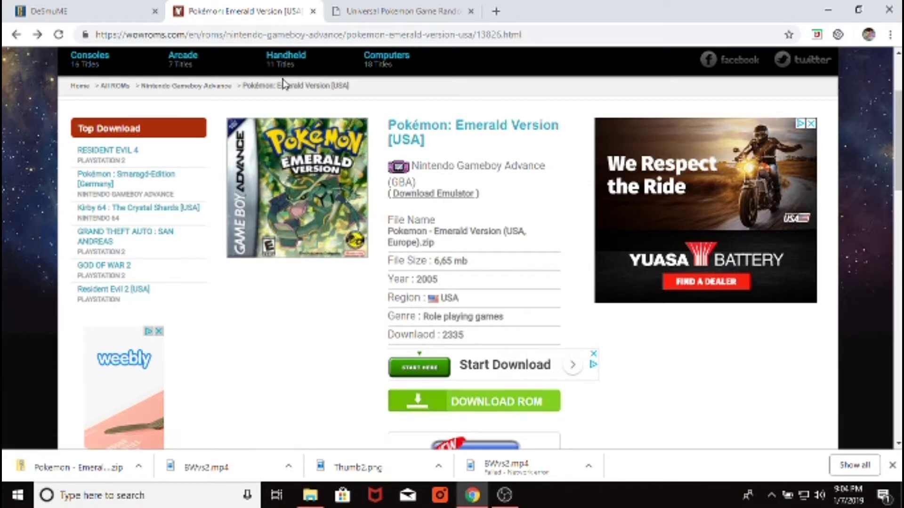
left_click(414, 13)
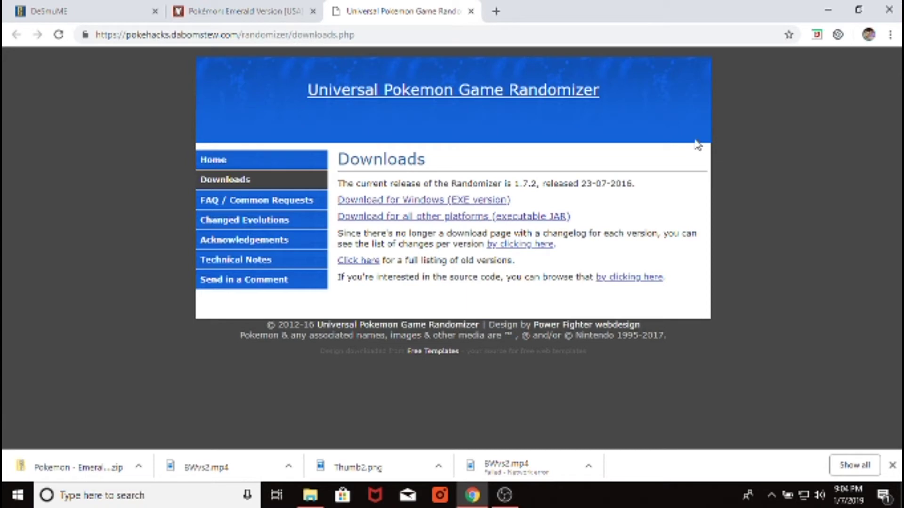
left_click(832, 9)
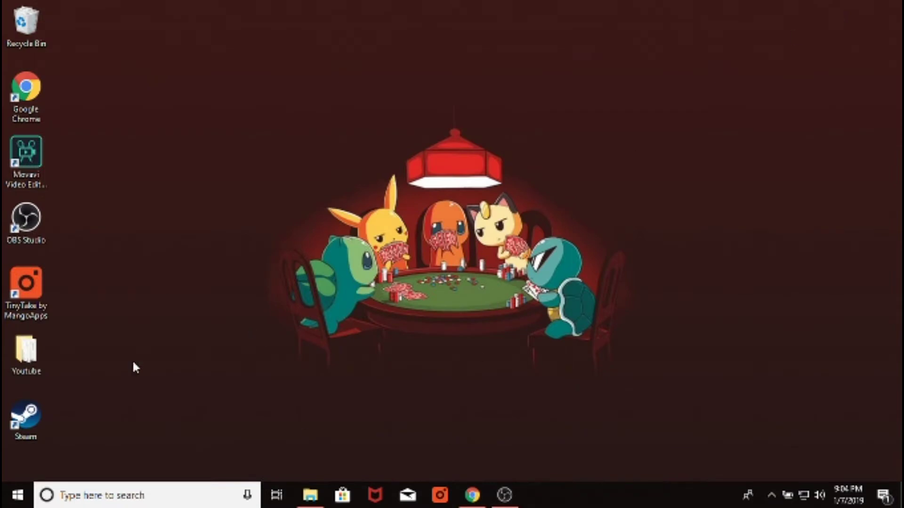
Launch randomizer.exe from the Youtube folder and load Emerald ROM.gba from the roms/GBA folder.
left_click(310, 494)
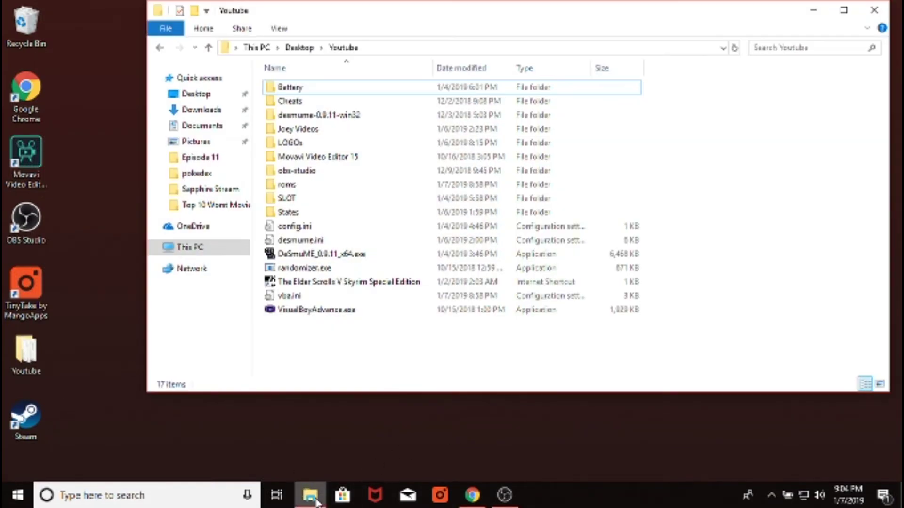
left_click(328, 271)
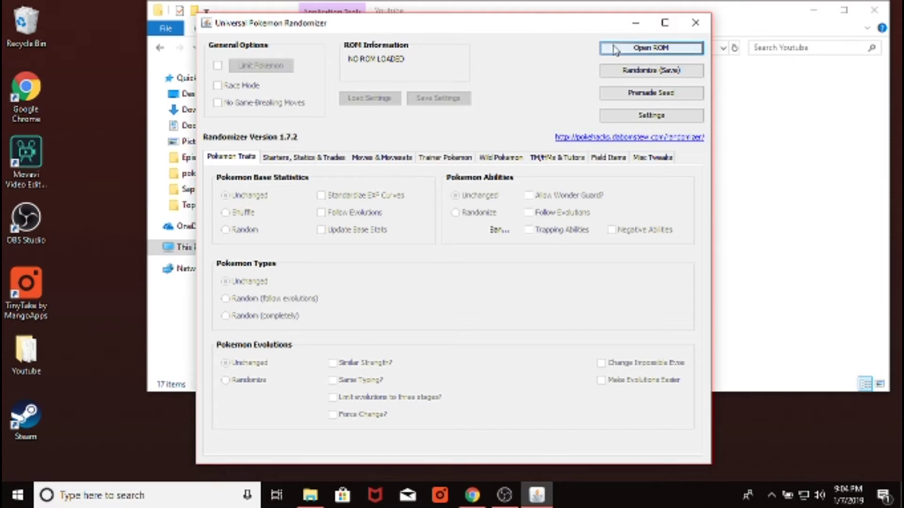
left_click(615, 52)
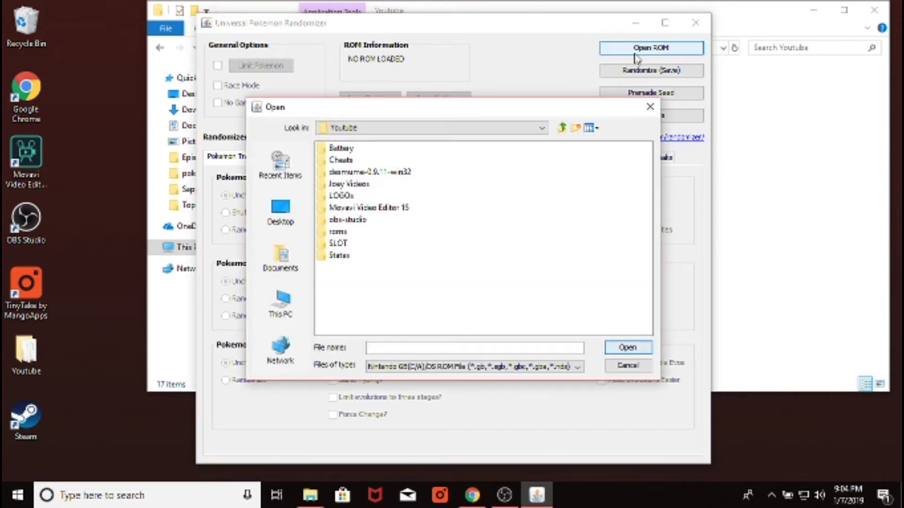
double_click(346, 232)
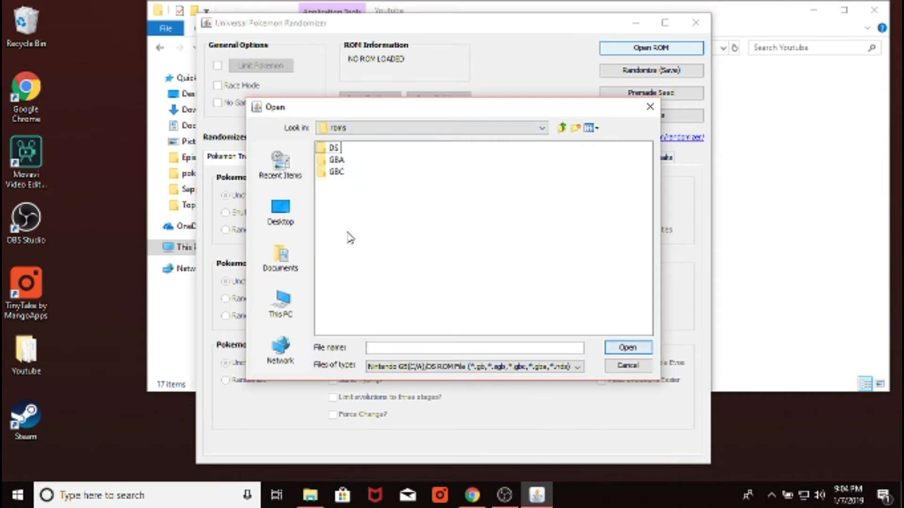
double_click(336, 160)
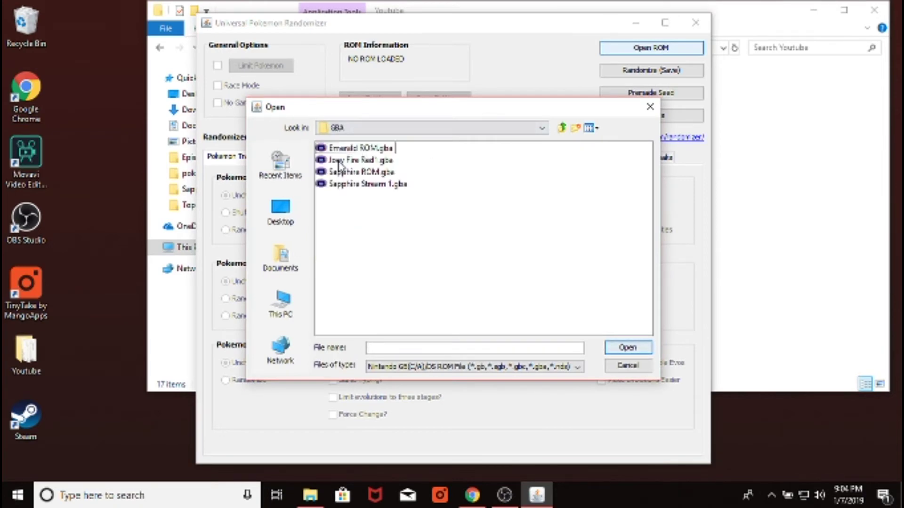
double_click(365, 148)
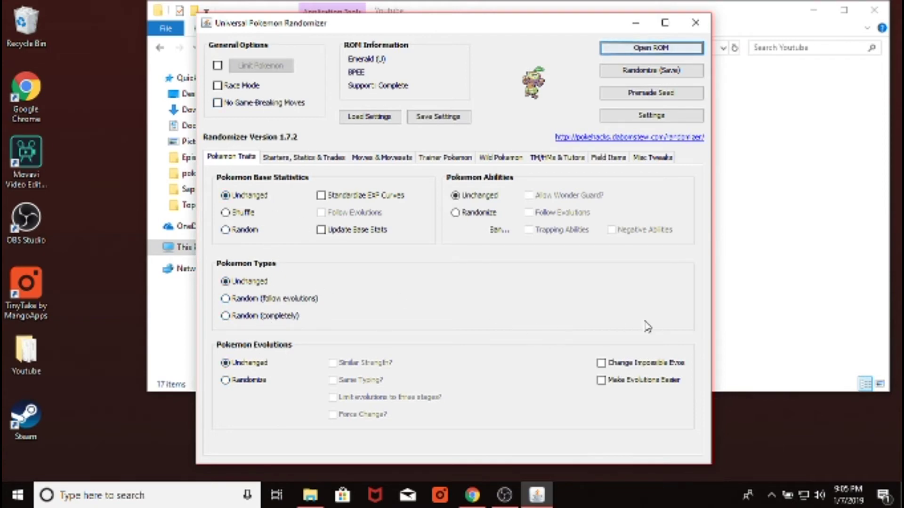
Enable Change Impossible Evos and set the Pokemon abilities to Randomize.
left_click(604, 366)
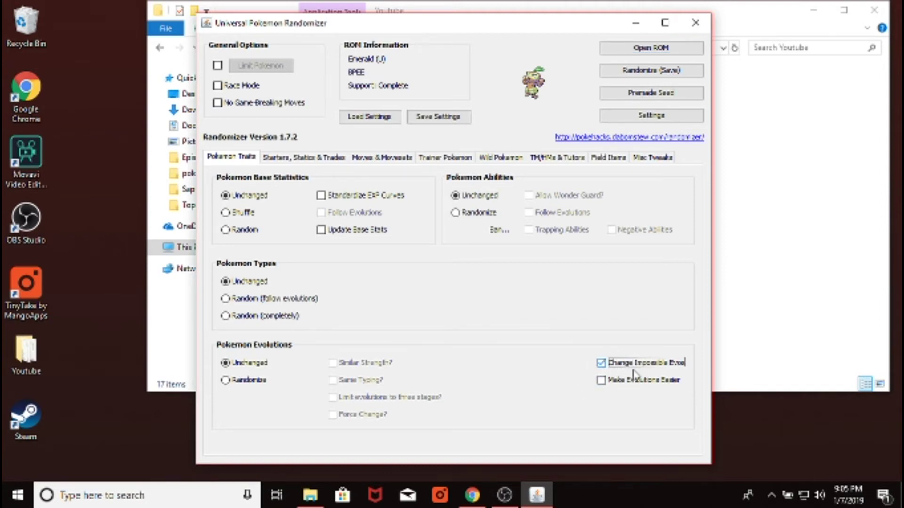
mouse_move(633, 372)
left_click(455, 214)
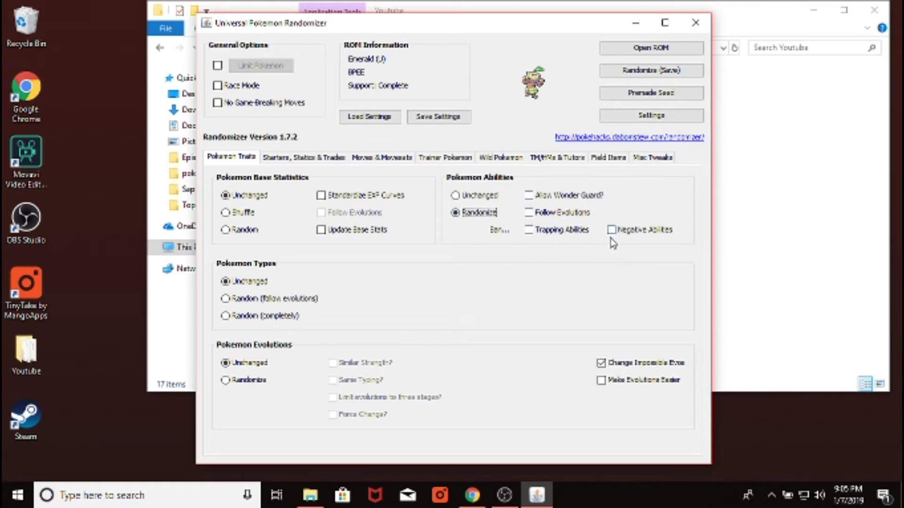
mouse_move(612, 234)
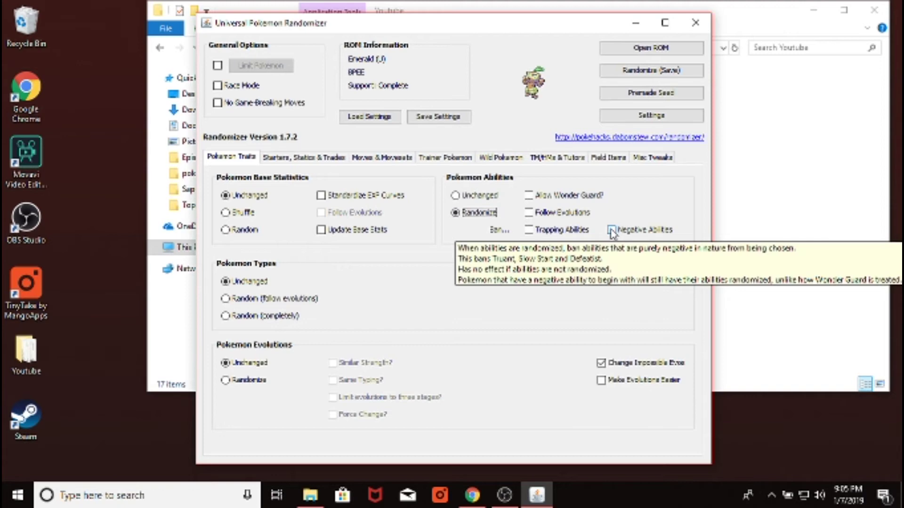
Set the starter Pokemon to Custom and choose RATTATA as the first starter.
left_click(293, 160)
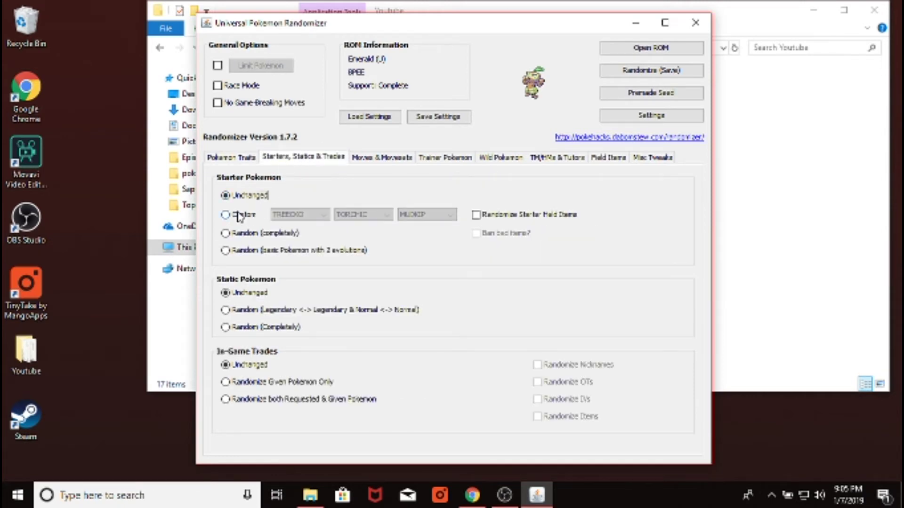
left_click(229, 236)
left_click(225, 215)
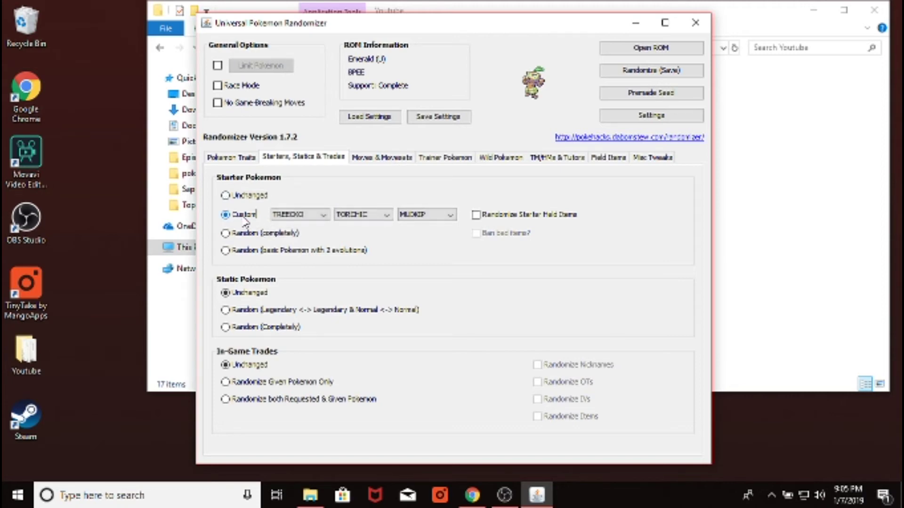
left_click(293, 216)
key("r")
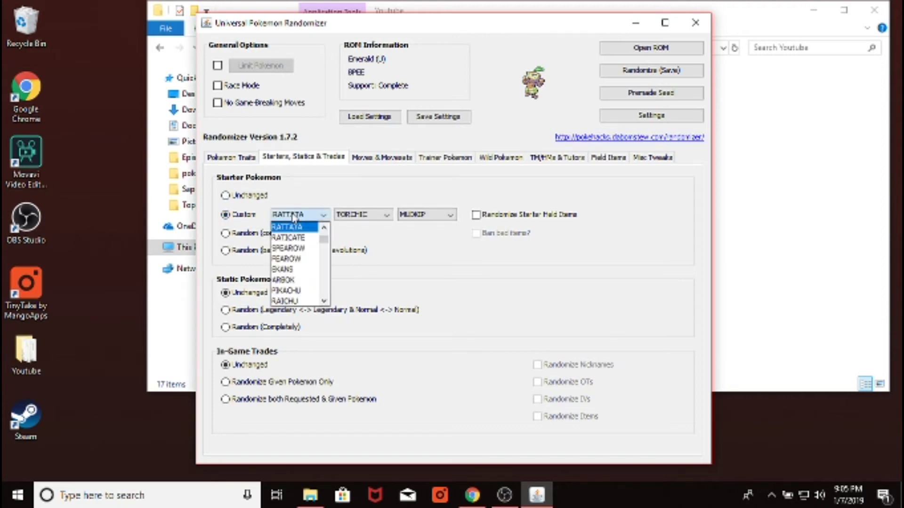
left_click(292, 225)
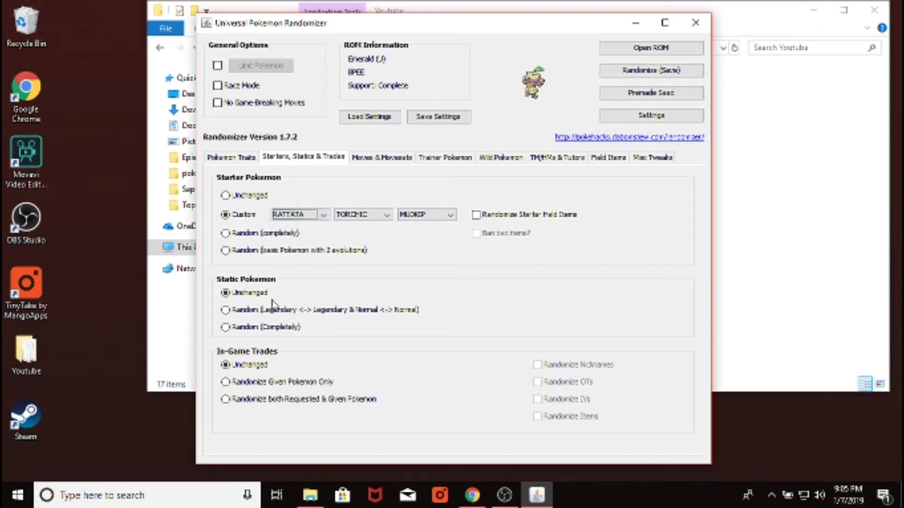
Randomize static Pokemon as Legendary <-> Legendary & Normal <-> Normal, and set in-game trades to Randomize Given Pokemon Only.
left_click(226, 313)
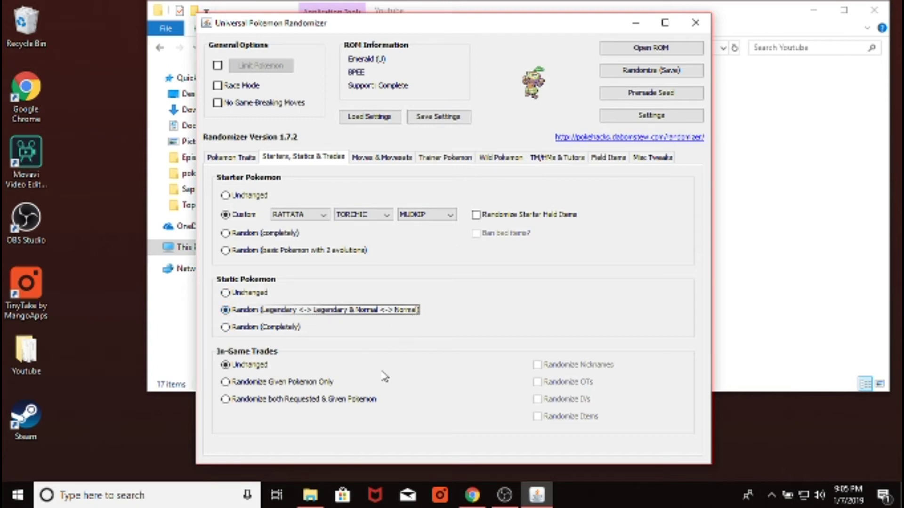
left_click(226, 383)
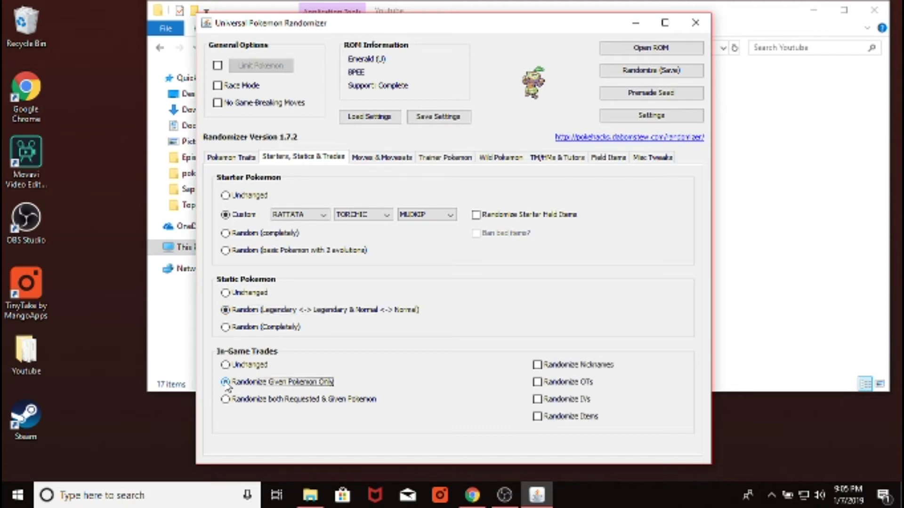
Leave the moves and movesets at their defaults and set the trainers' Pokemon to Random.
left_click(396, 158)
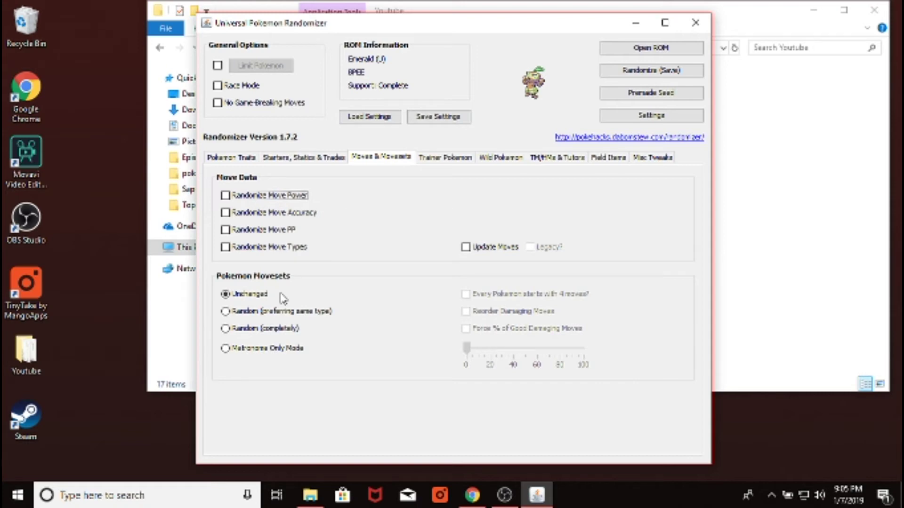
left_click(440, 160)
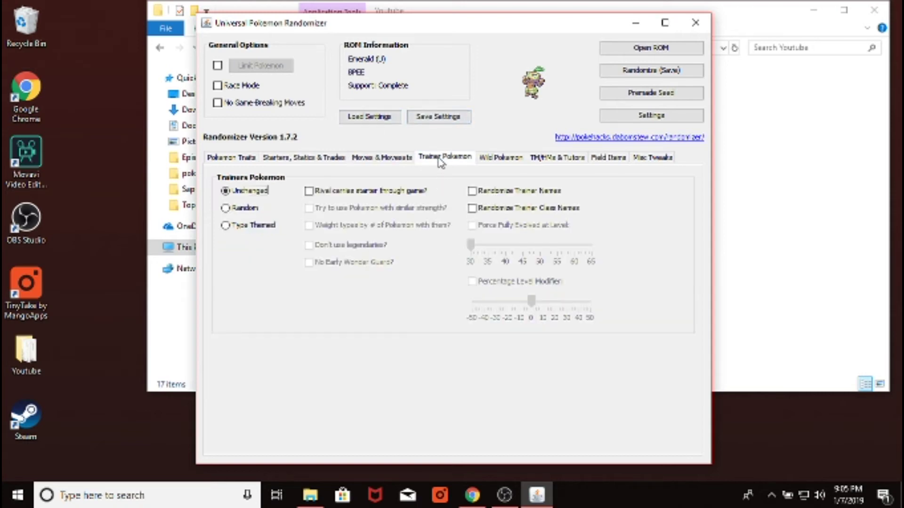
left_click(230, 210)
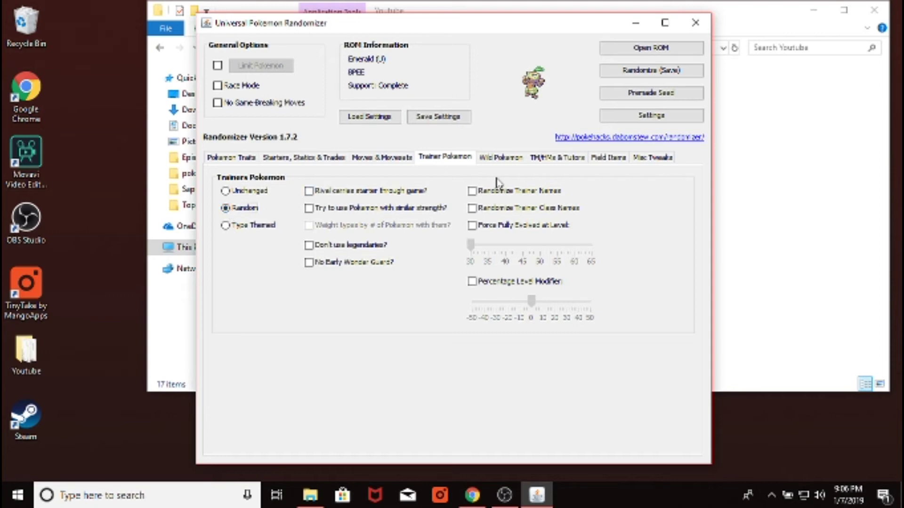
left_click(472, 281)
left_click_drag(535, 310, 595, 306)
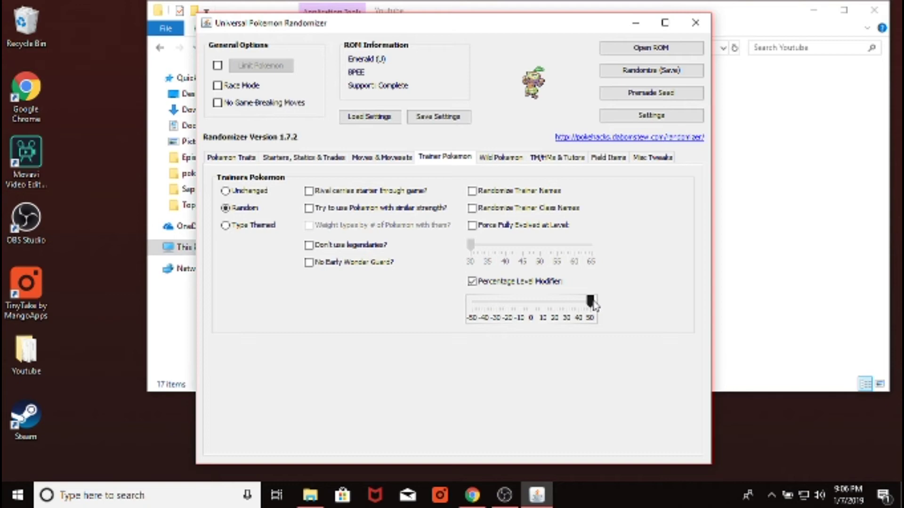
left_click_drag(594, 302, 534, 303)
Force trainers' Pokemon to be fully evolved at level 30 and disable the Percentage Level Modifier.
left_click(472, 226)
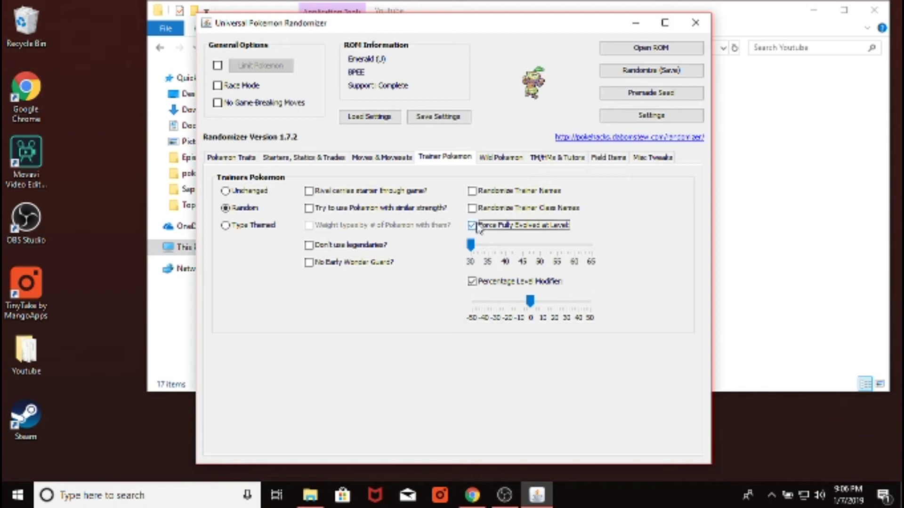
left_click(472, 282)
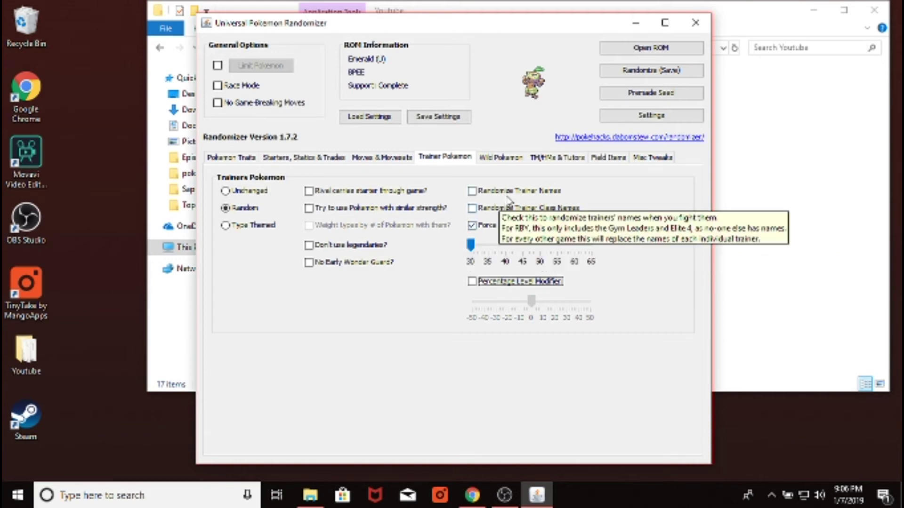
Randomize trainer names and trainer class names, and set wild Pokemon to Random with the additional rule None.
left_click(480, 193)
left_click(473, 210)
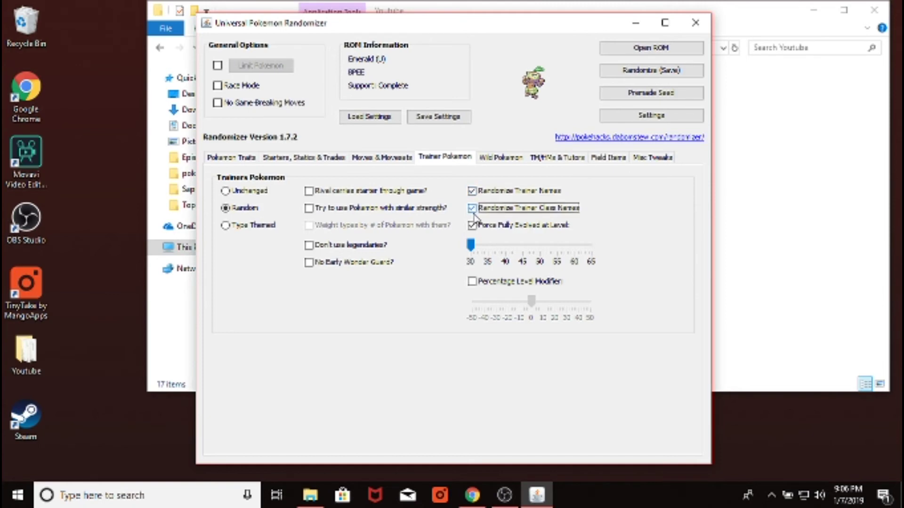
left_click(507, 159)
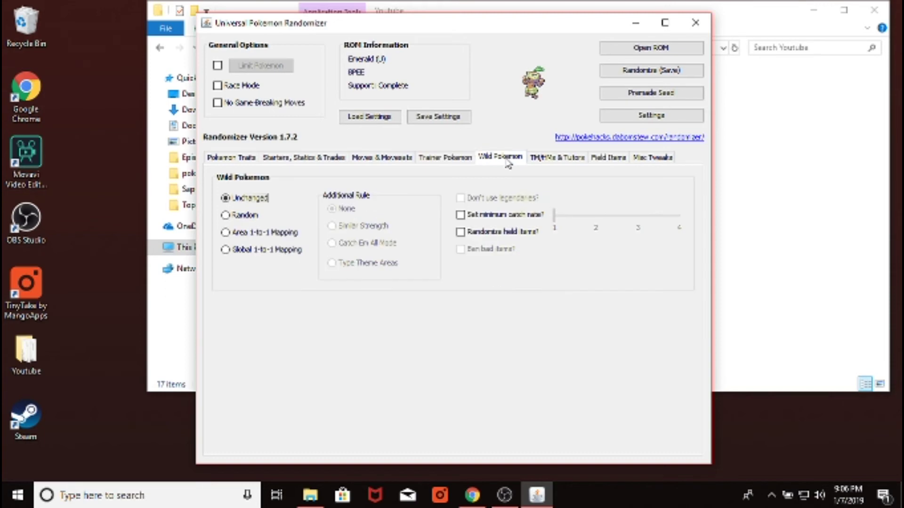
left_click(225, 216)
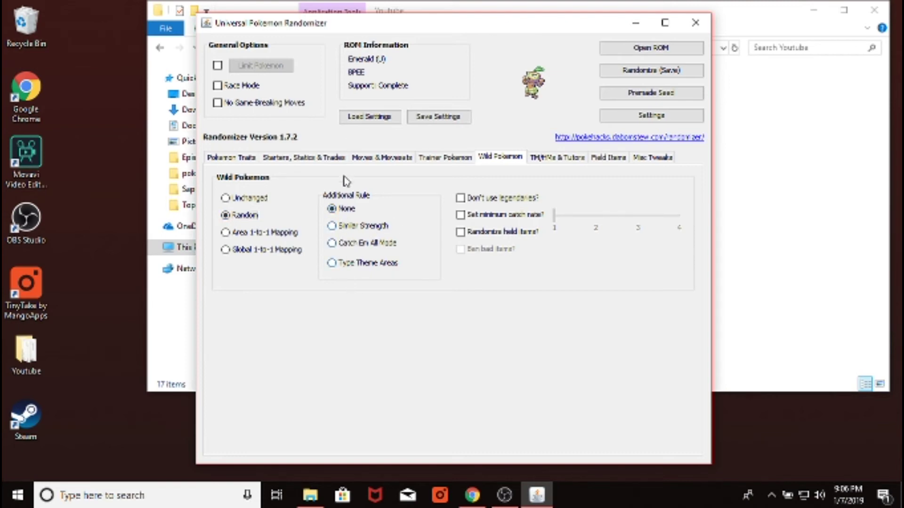
left_click(332, 230)
left_click(331, 209)
Set both the TM moves and the move tutor moves to Random.
left_click(549, 156)
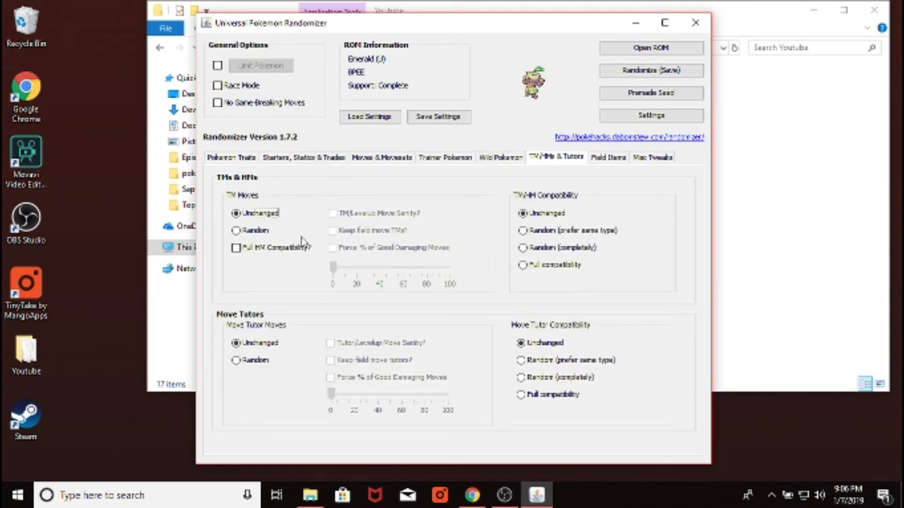
left_click(236, 230)
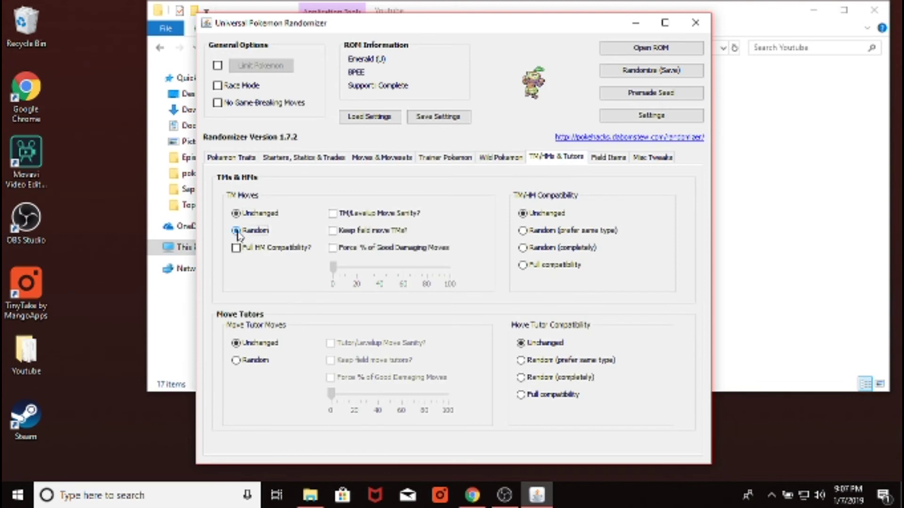
left_click(236, 360)
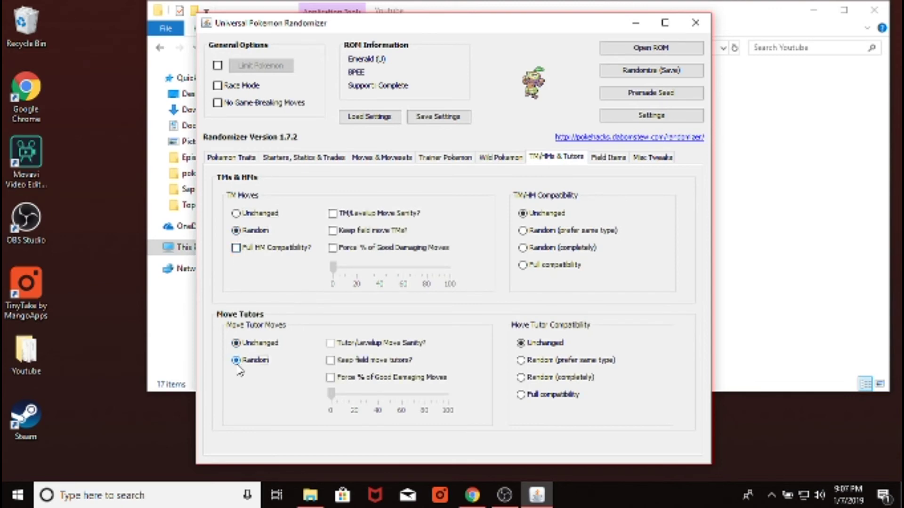
Set TM/HM and move tutor compatibility to Random (prefer same type) and enable Full HM Compatibility.
left_click(522, 231)
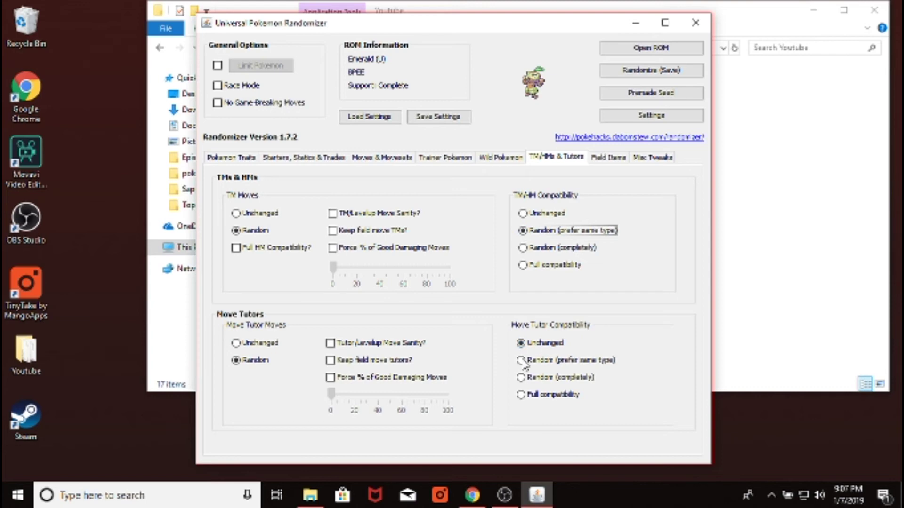
left_click(523, 265)
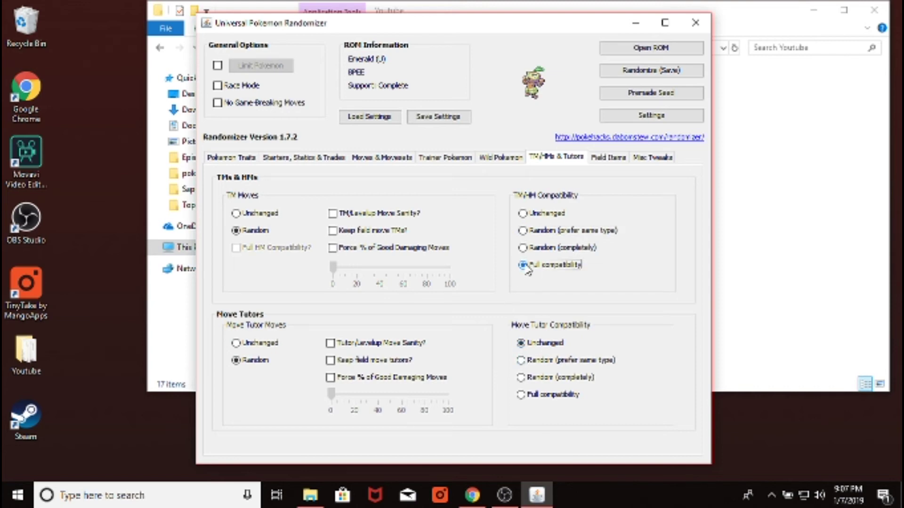
left_click(522, 230)
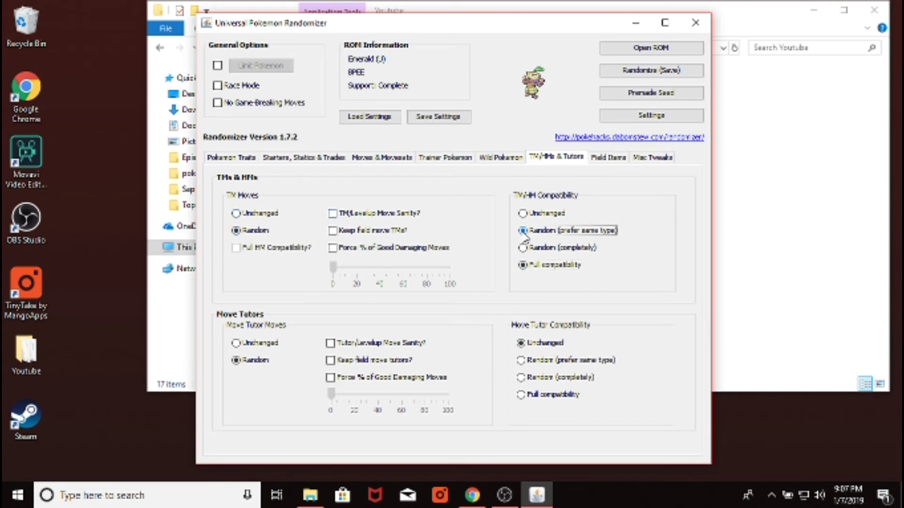
left_click(236, 249)
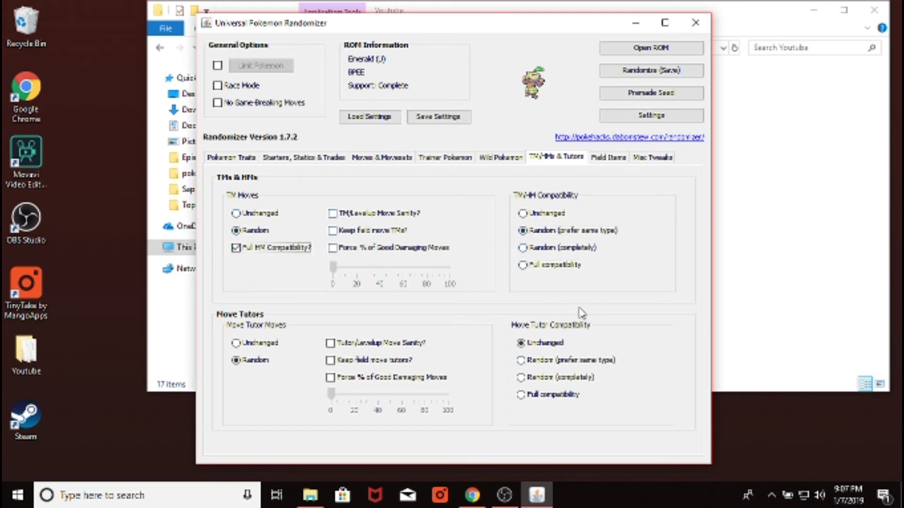
left_click(520, 360)
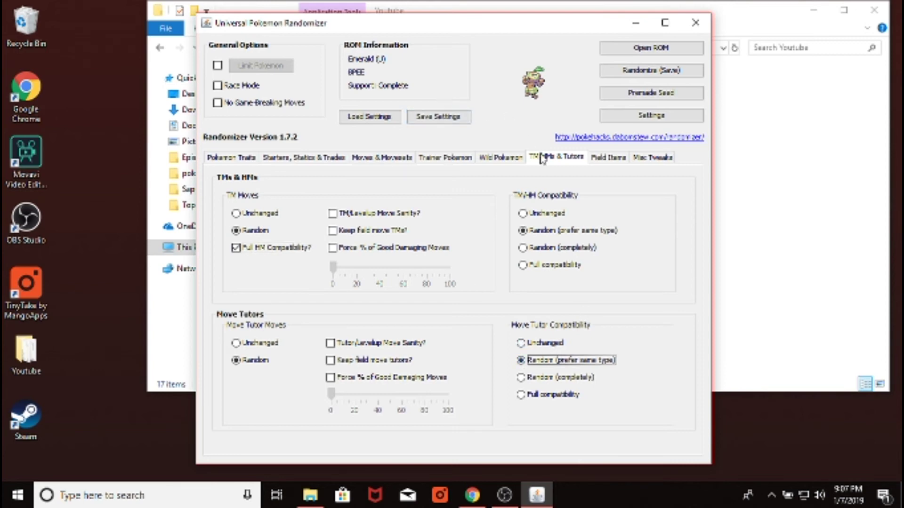
Set the field items to Randomize.
left_click(603, 158)
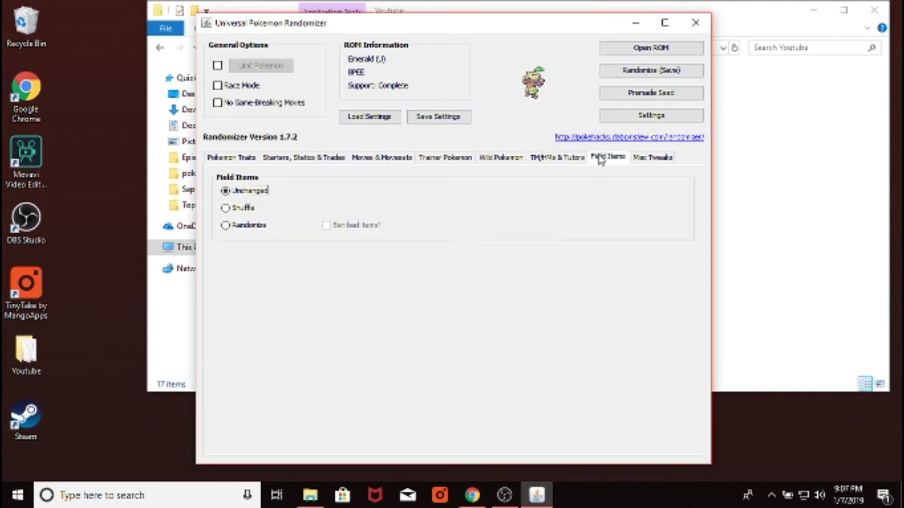
left_click(225, 207)
left_click(226, 225)
Enable the Fastest Text, Running Shoes Indoors, Randomize Catching Tutorial, Give National Dex at Start and Lower Case Pokemon Names tweaks.
left_click(657, 155)
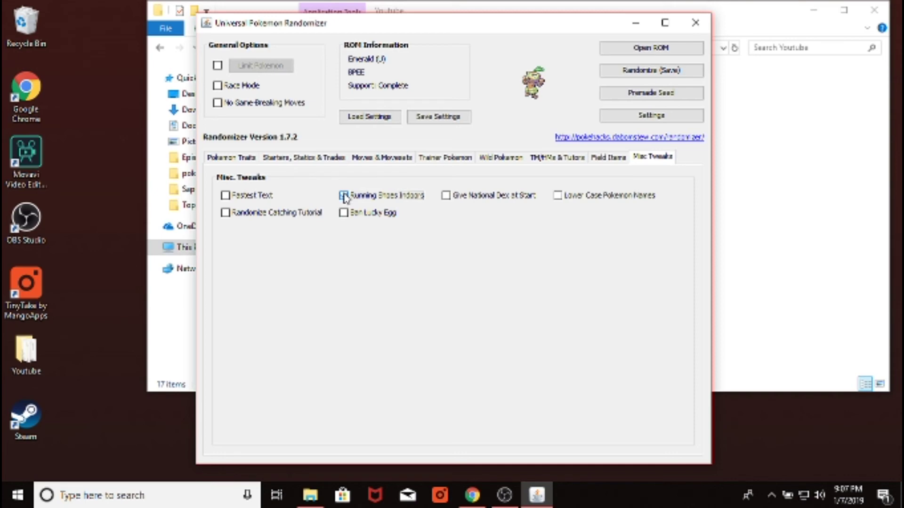
left_click(241, 200)
left_click(244, 217)
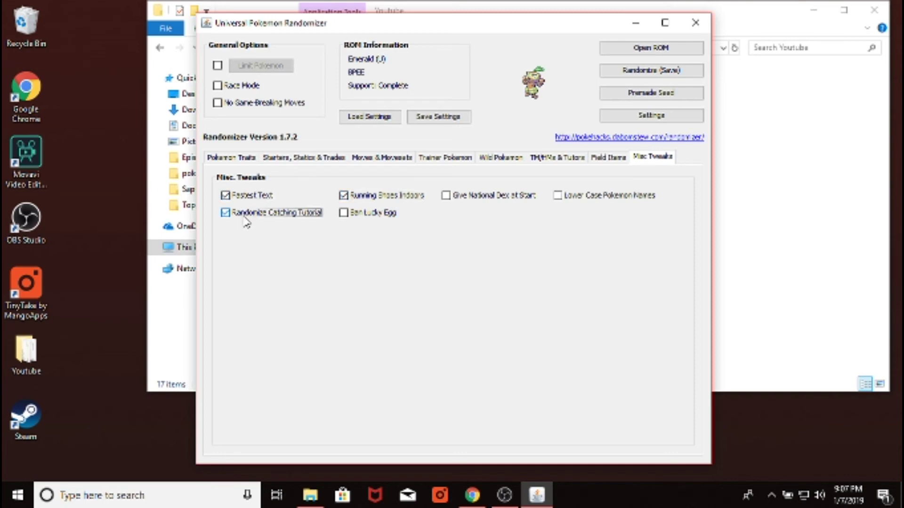
left_click(500, 197)
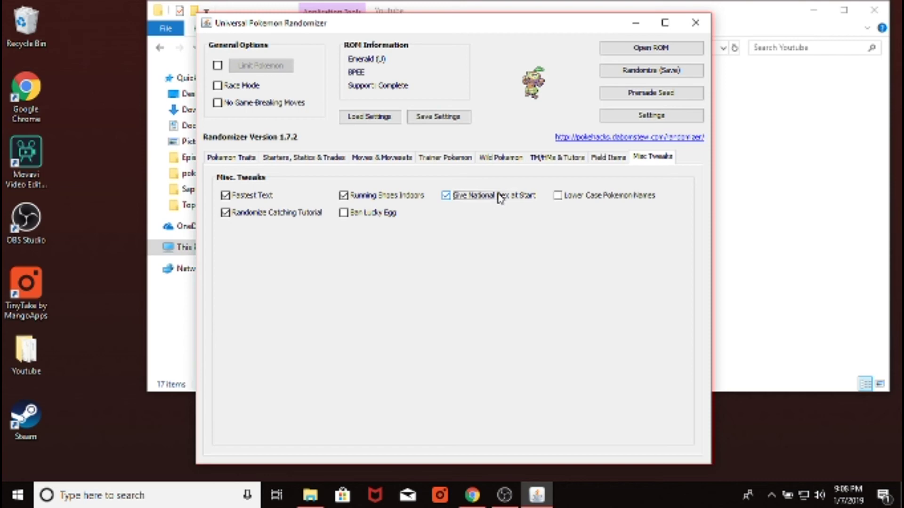
left_click(556, 197)
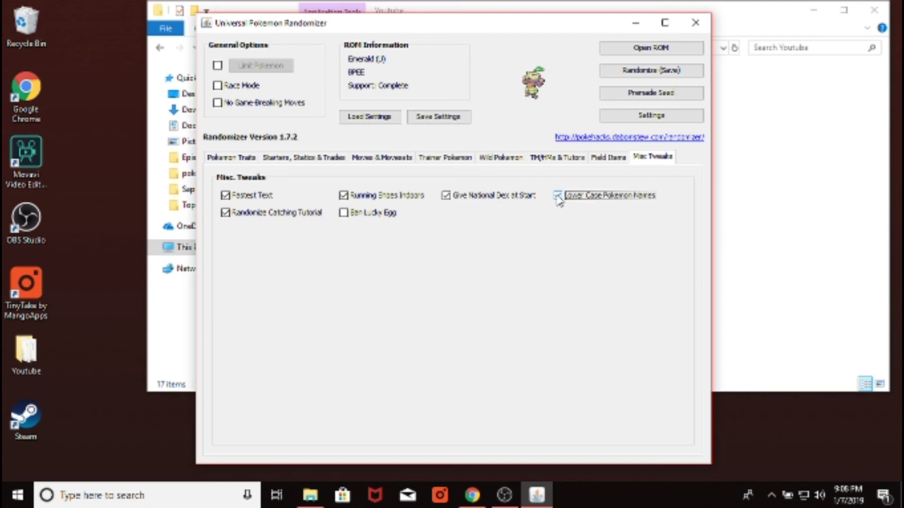
left_click(309, 160)
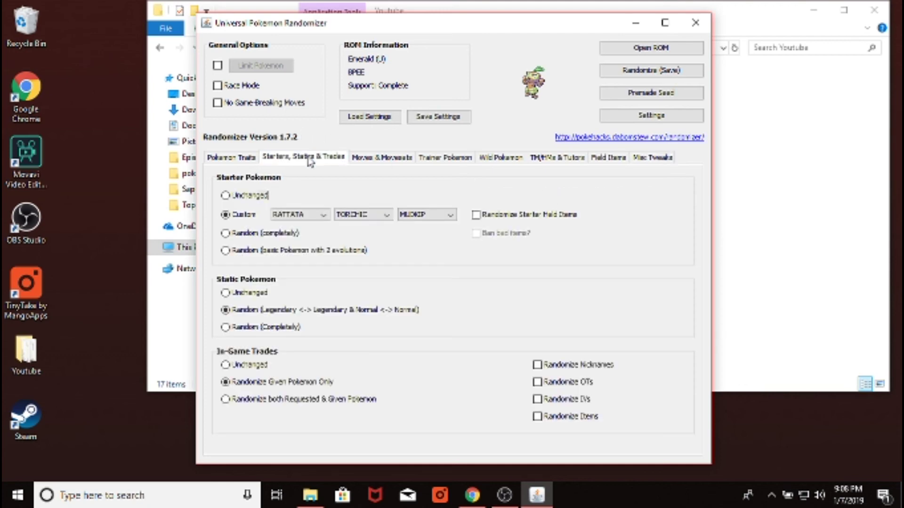
left_click(378, 161)
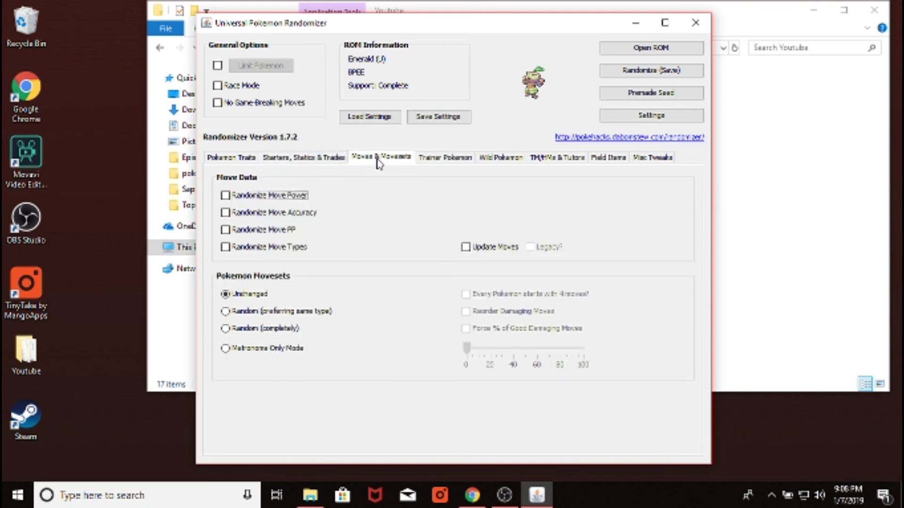
left_click(253, 162)
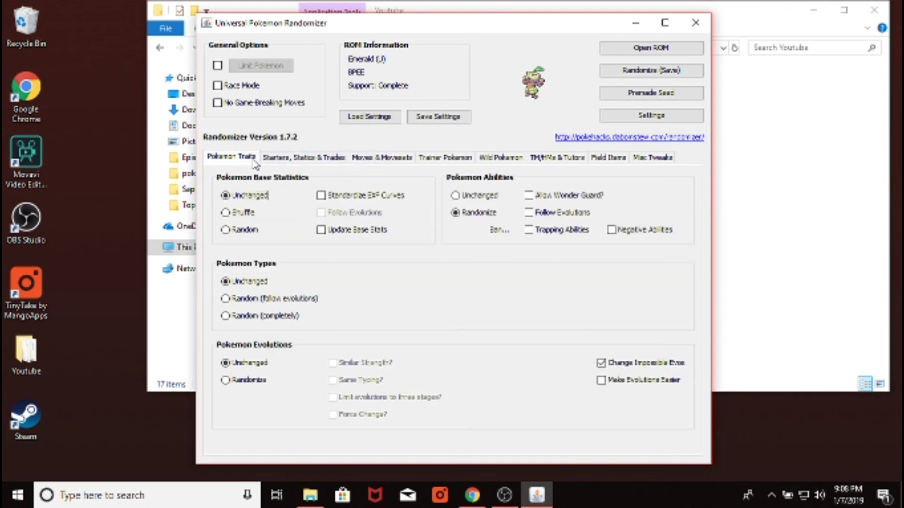
left_click(292, 161)
left_click(412, 160)
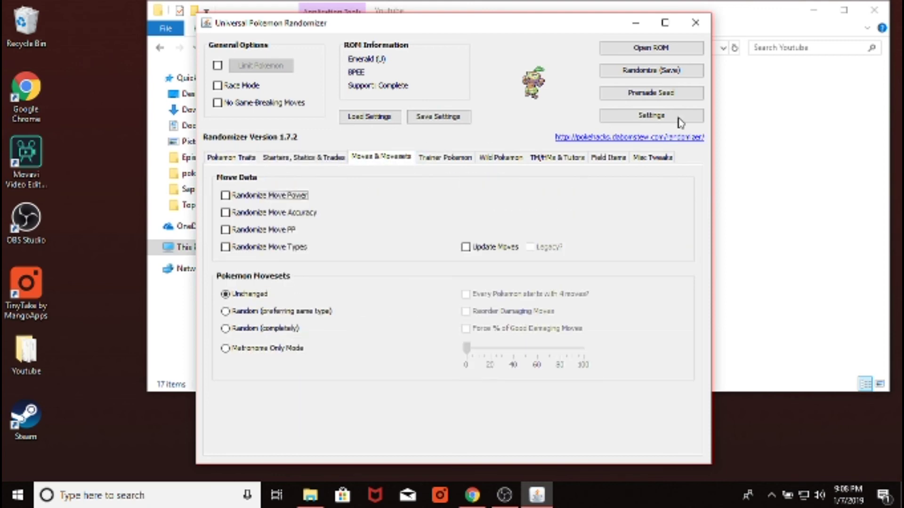
Randomize and save the ROM as "Emerald joey locke" in the GBA subfolder of roms, without a log file, and close the seed details.
left_click(687, 79)
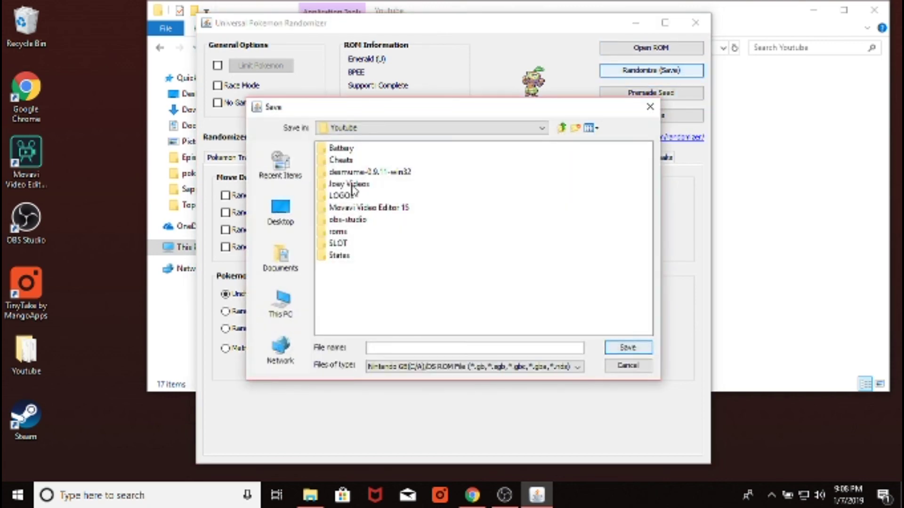
left_click(344, 232)
double_click(343, 233)
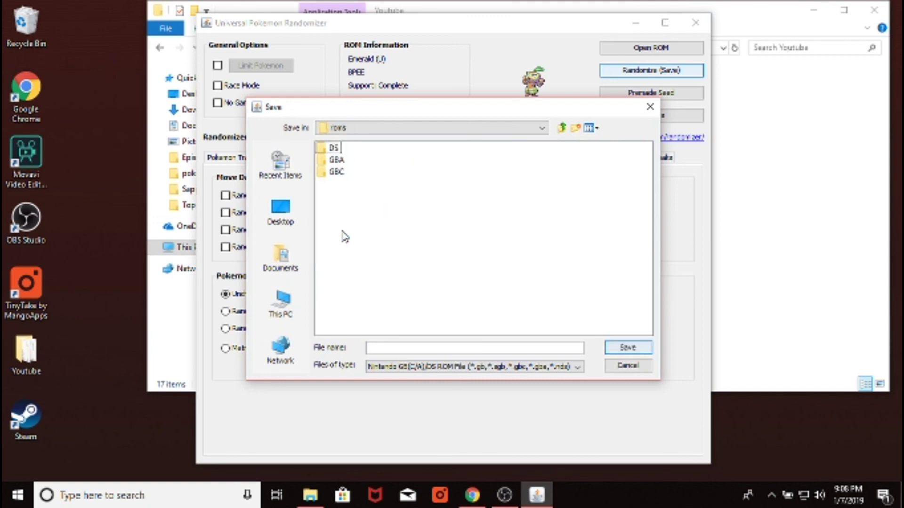
double_click(340, 161)
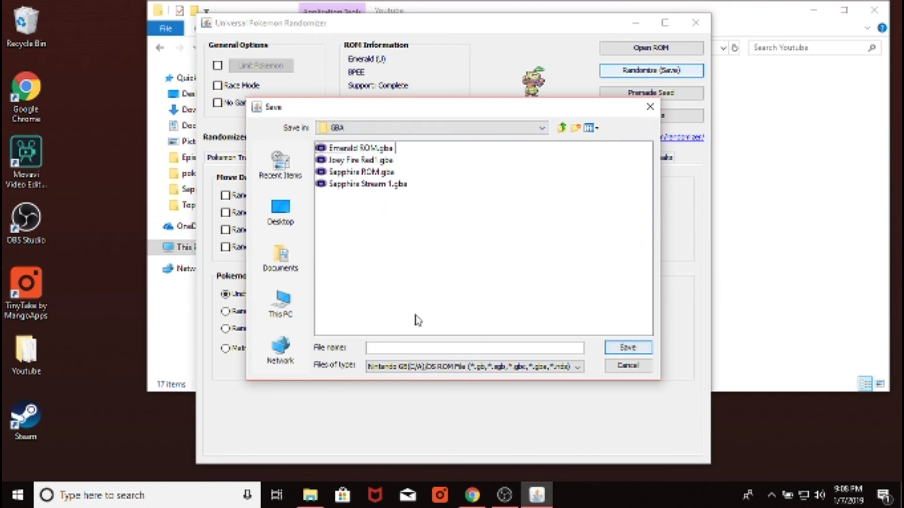
left_click(405, 348)
type("Emerald joey locke")
left_click(628, 347)
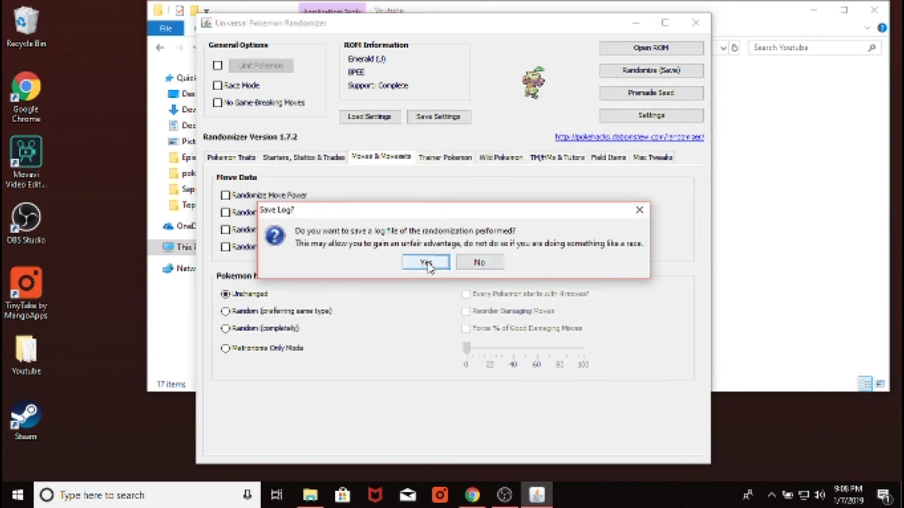
left_click(478, 262)
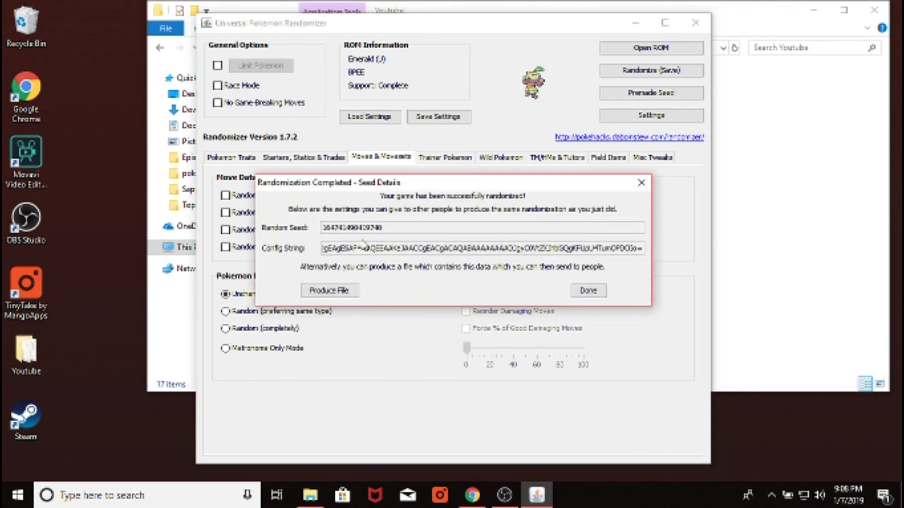
left_click(592, 292)
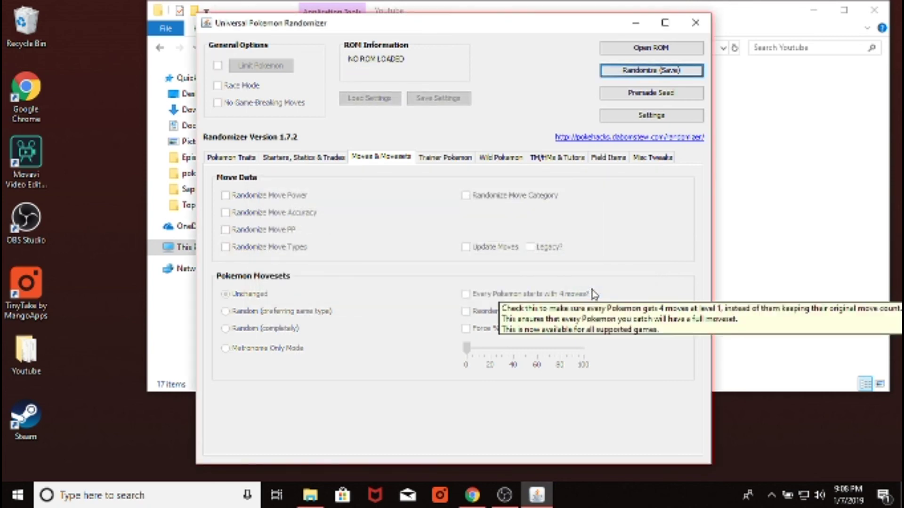